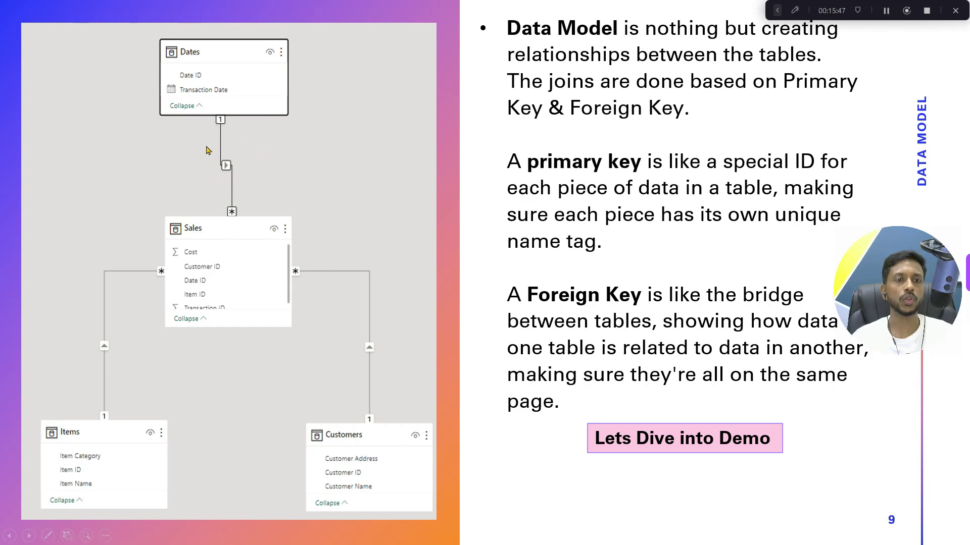
- Circle the Dates–Sales, Items–Sales and Sales–Customers relationship lines in red with the pen
{"action": "left_click", "coordinate": [794, 10]}
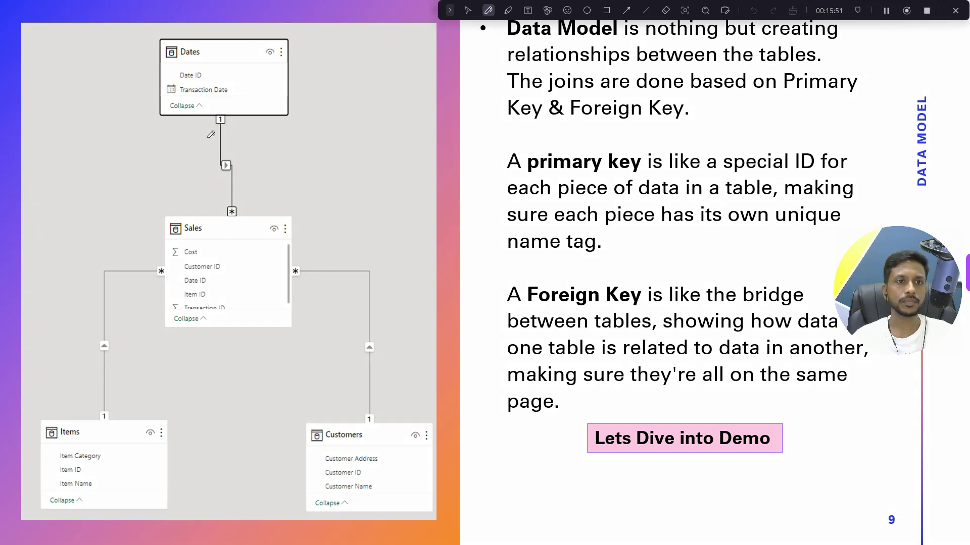
{"action": "mouse_move", "coordinate": [205, 132]}
{"action": "left_mouse_down"}
{"action": "mouse_move", "coordinate": [202, 183]}
{"action": "mouse_move", "coordinate": [203, 134]}
{"action": "left_mouse_up"}
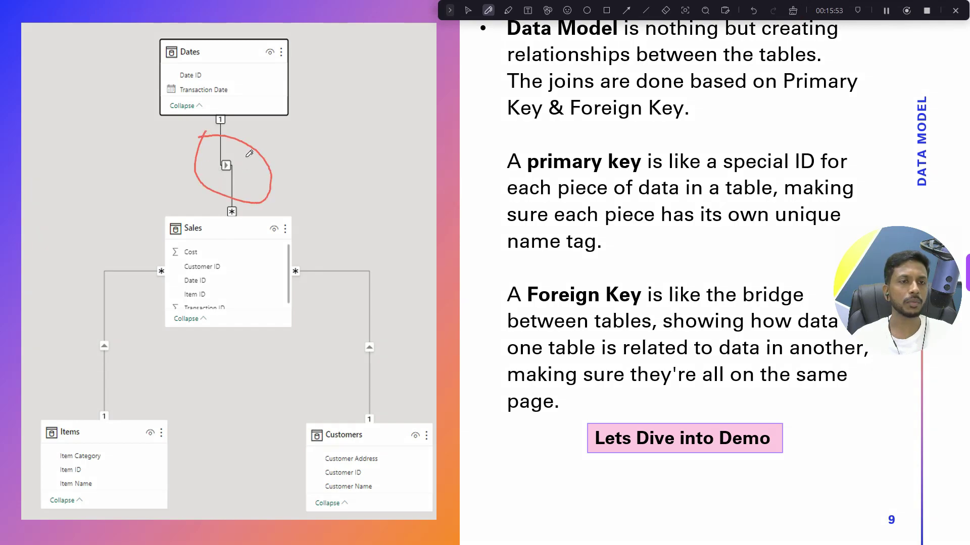
{"action": "mouse_move", "coordinate": [134, 256]}
{"action": "left_mouse_down"}
{"action": "mouse_move", "coordinate": [152, 375]}
{"action": "mouse_move", "coordinate": [107, 254]}
{"action": "left_mouse_up"}
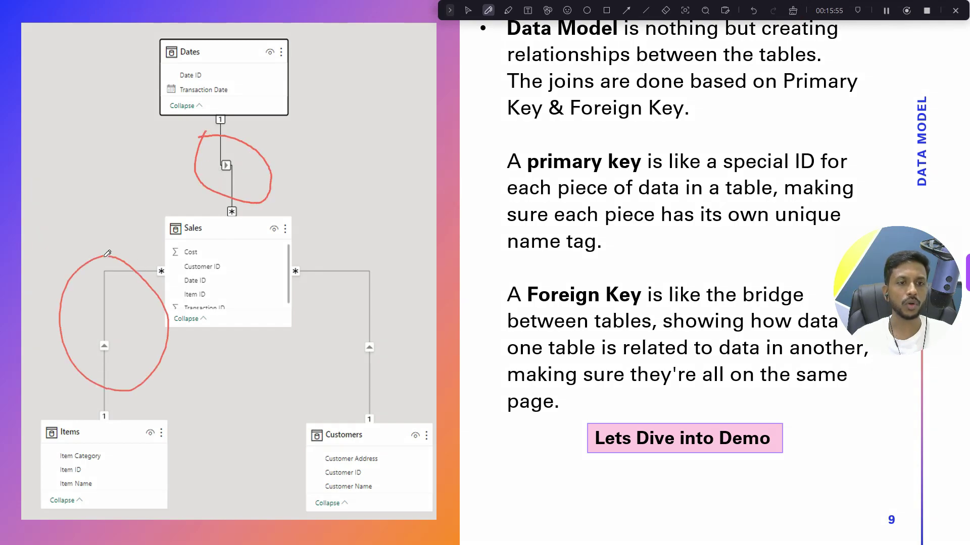
{"action": "mouse_move", "coordinate": [354, 245]}
{"action": "left_mouse_down"}
{"action": "mouse_move", "coordinate": [428, 320]}
{"action": "mouse_move", "coordinate": [332, 261]}
{"action": "left_mouse_up"}
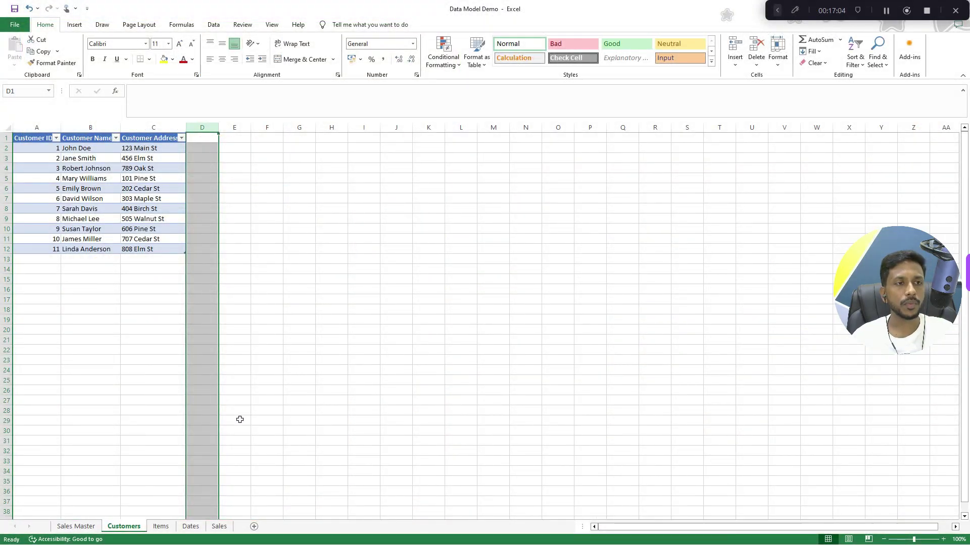
- Select the whole Customer ID column, including its header, on the Customers sheet
{"action": "left_click", "coordinate": [46, 133]}
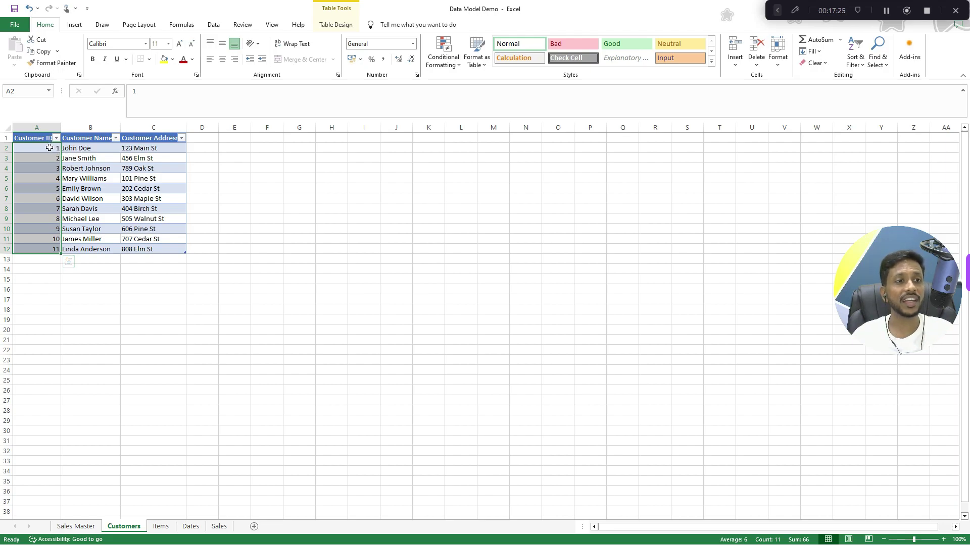
{"action": "left_click", "coordinate": [50, 147]}
{"action": "left_click", "coordinate": [43, 176]}
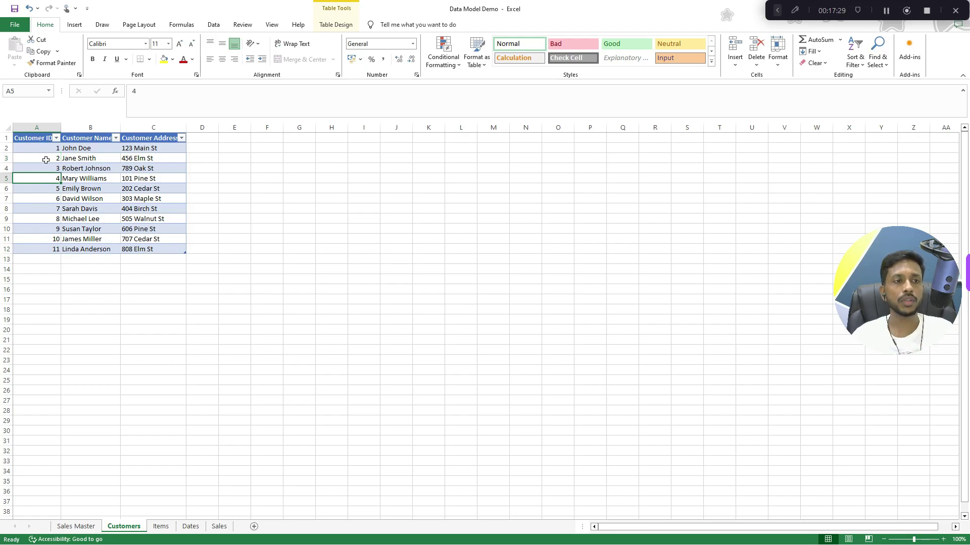
{"action": "left_click", "coordinate": [46, 159]}
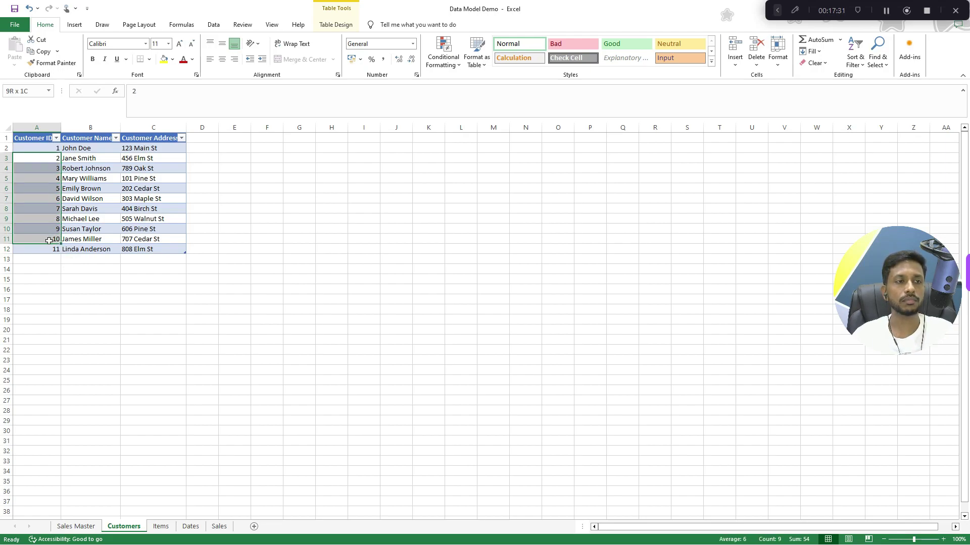
{"action": "left_click_drag", "start_coordinate": [46, 159], "coordinate": [49, 240]}
{"action": "left_click_drag", "start_coordinate": [40, 137], "coordinate": [40, 249]}
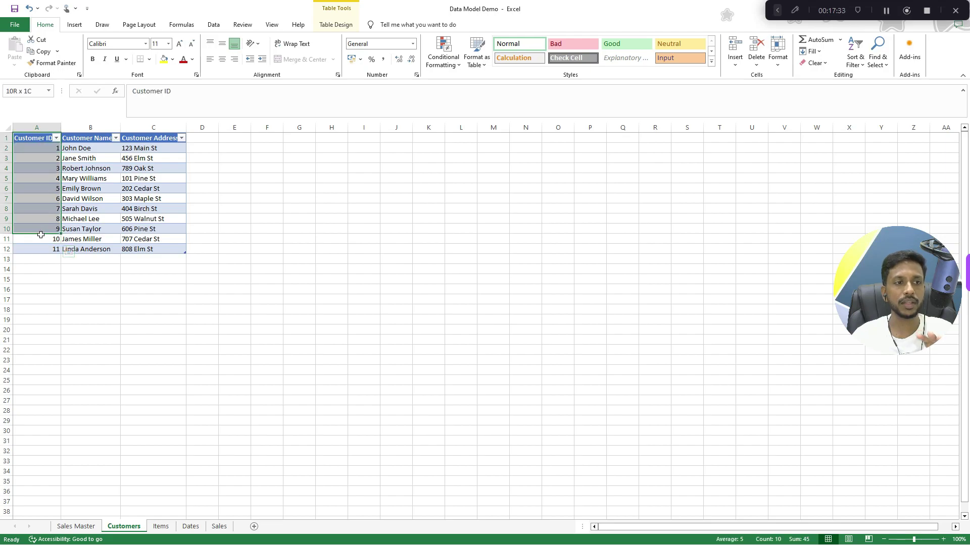
- Select the Item ID values on the Items sheet and the Date ID values on Dates
{"action": "left_click", "coordinate": [161, 526]}
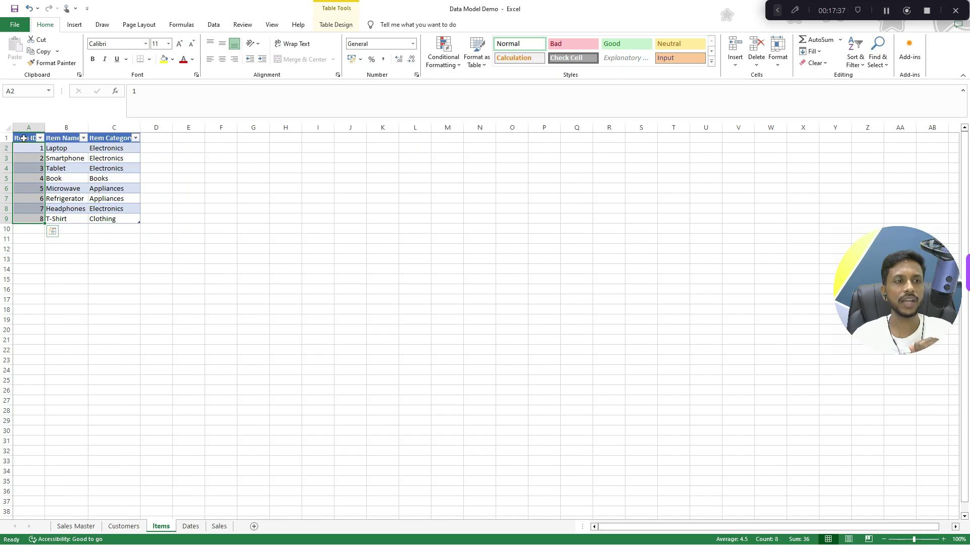
{"action": "left_click_drag", "start_coordinate": [24, 147], "coordinate": [28, 225]}
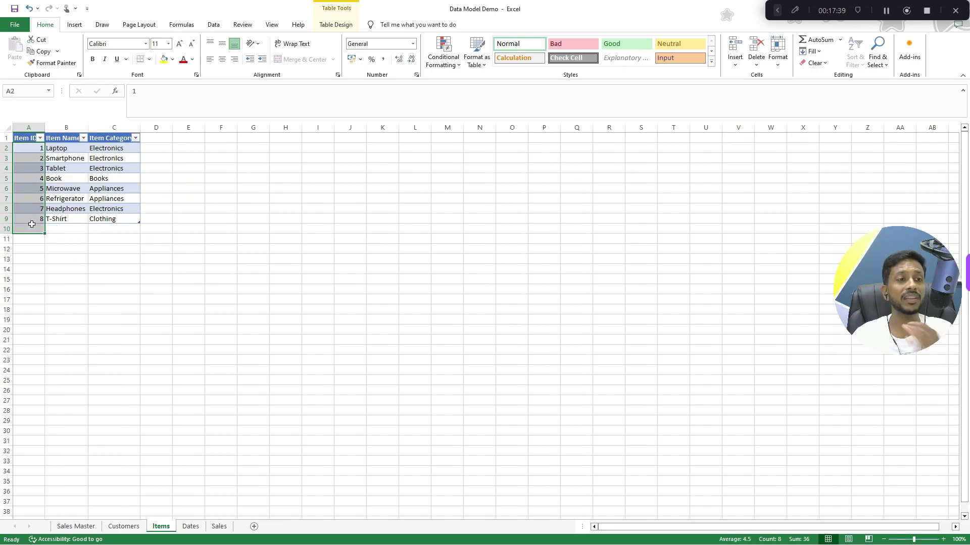
{"action": "left_click", "coordinate": [189, 526]}
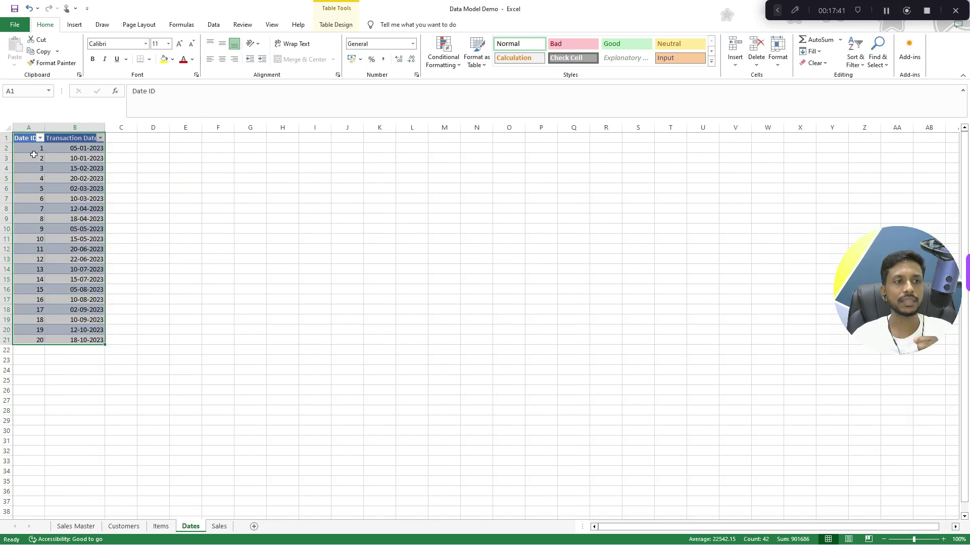
{"action": "left_click_drag", "start_coordinate": [28, 138], "coordinate": [38, 341]}
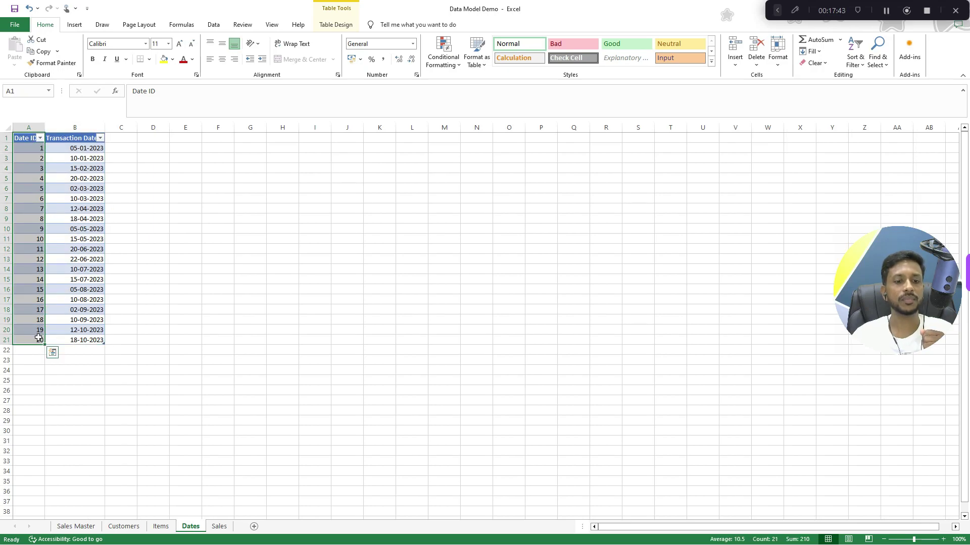
{"action": "left_click", "coordinate": [218, 527]}
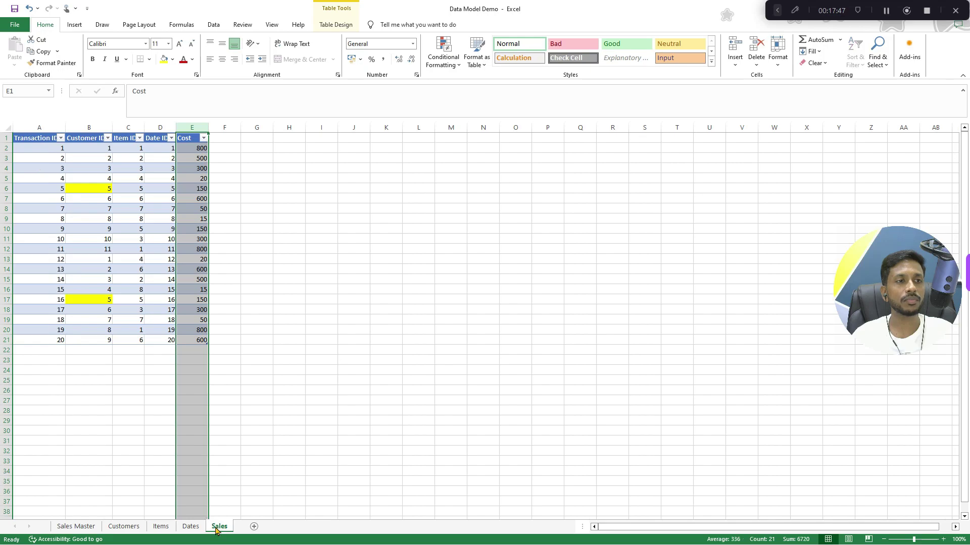
{"action": "left_click", "coordinate": [124, 526]}
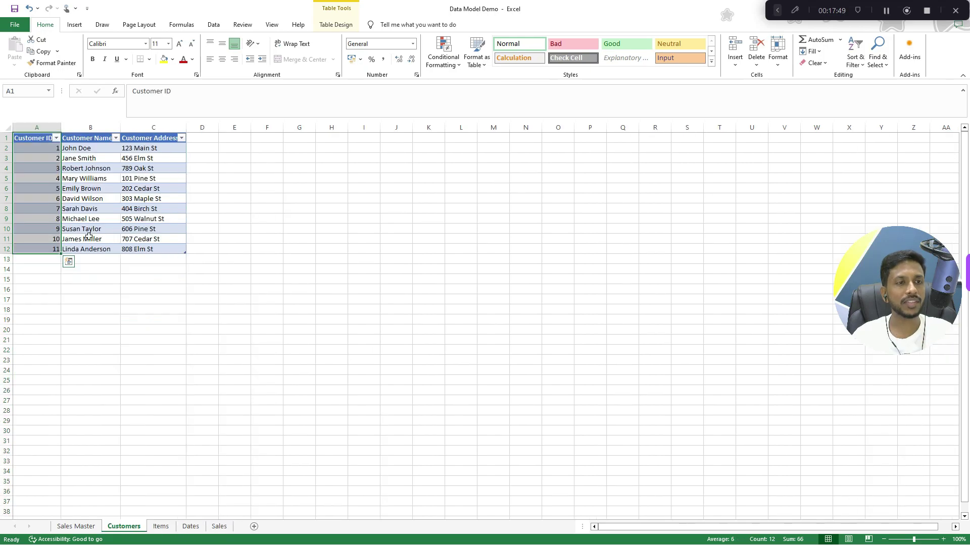
{"action": "left_click", "coordinate": [219, 527]}
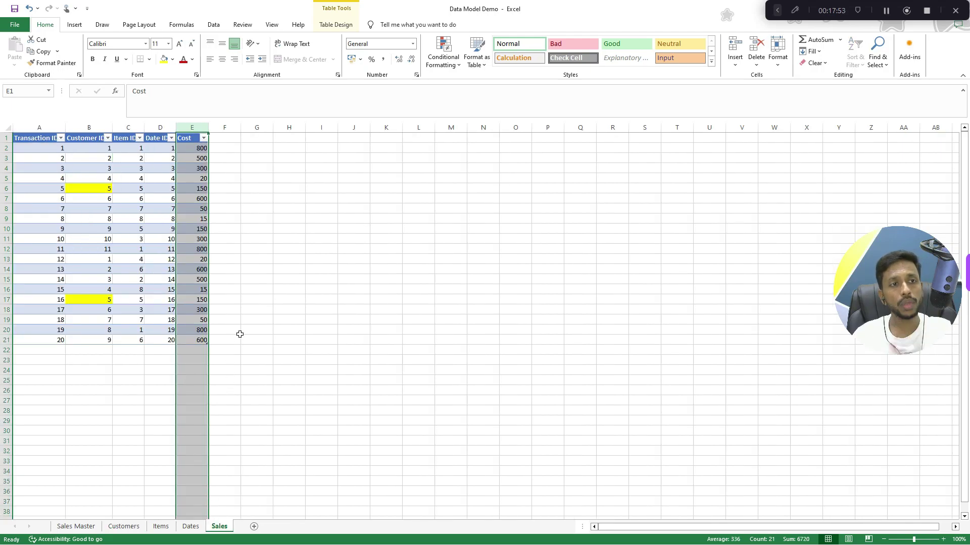
{"action": "left_click_drag", "start_coordinate": [95, 152], "coordinate": [104, 341]}
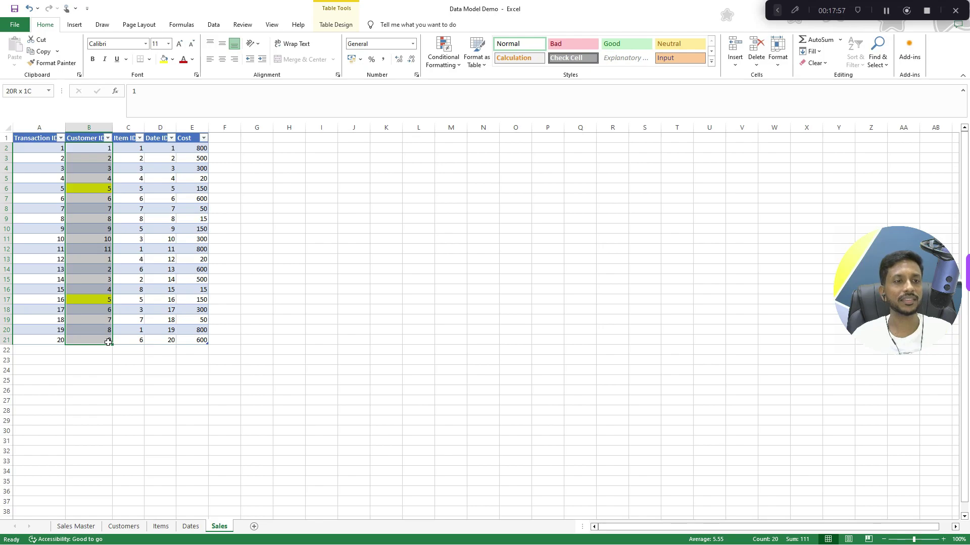
{"action": "left_click", "coordinate": [96, 160]}
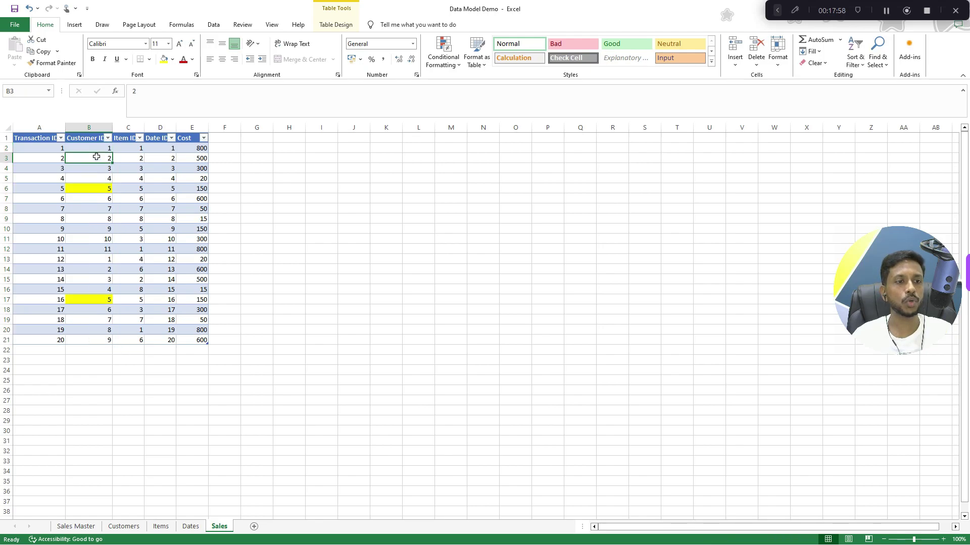
{"action": "left_click", "coordinate": [104, 300]}
{"action": "left_click", "coordinate": [99, 190]}
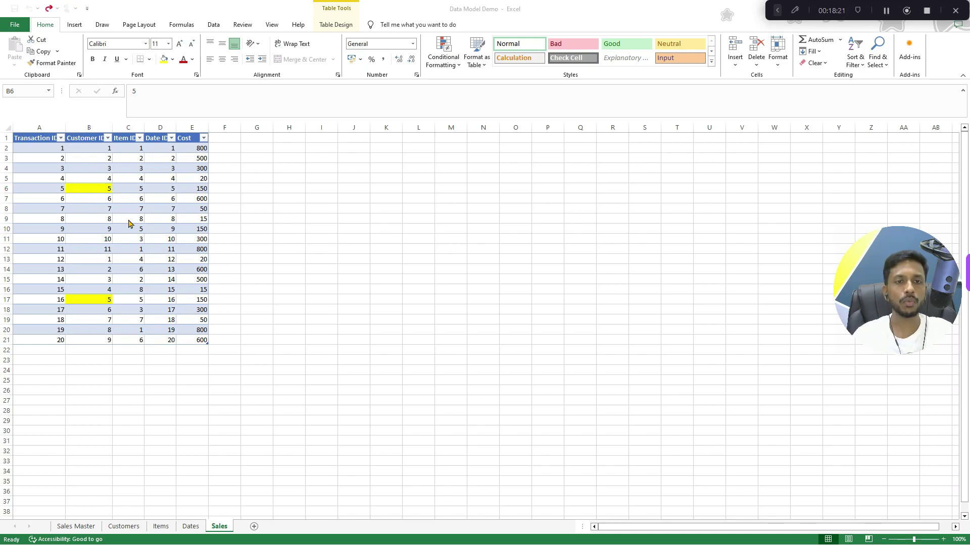
- Alt+Tab back to the PowerPoint slideshow showing Dates, Items and Customers linked to Sales
{"action": "key", "text": "alt+Tab"}
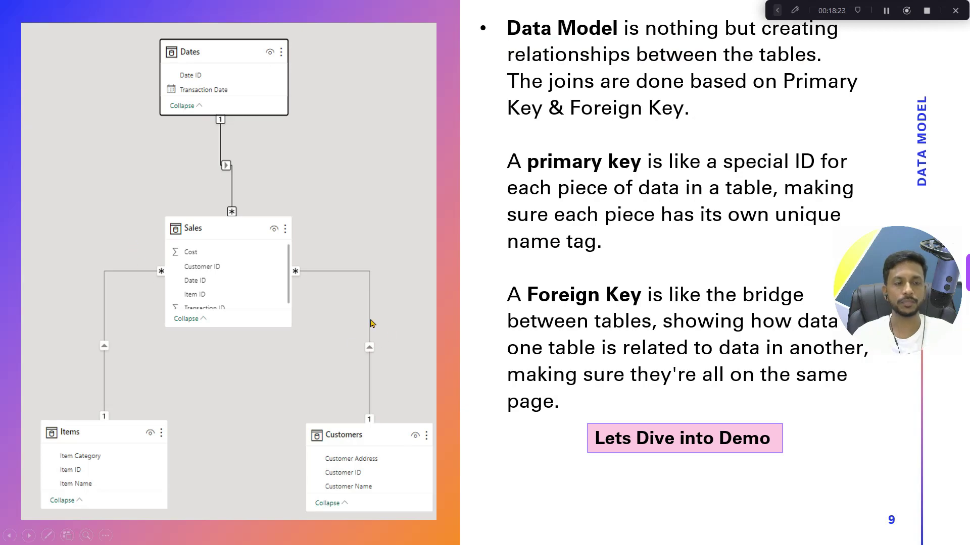